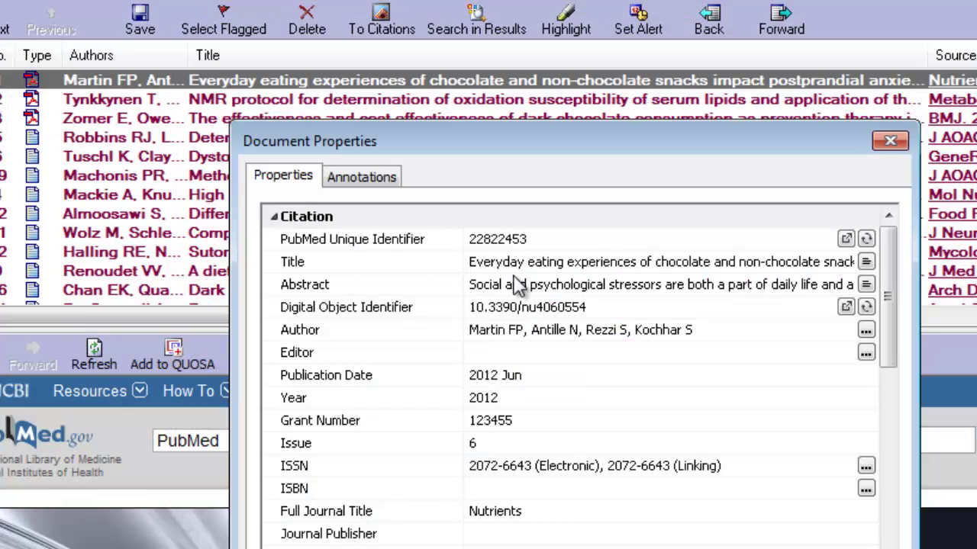
# Review the citation properties and annotations of the article on everyday eating experiences of chocolate snacks
pyautogui.moveTo(888, 263); pyautogui.dragTo(884, 239)
pyautogui.click(356, 180)
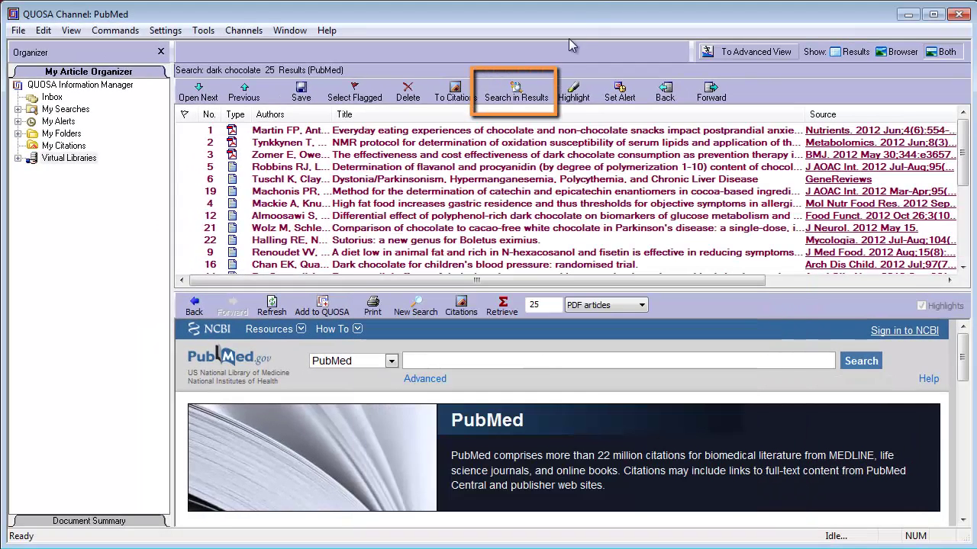
# Look over the advanced search options for searching within the dark chocolate results
pyautogui.click(513, 105)
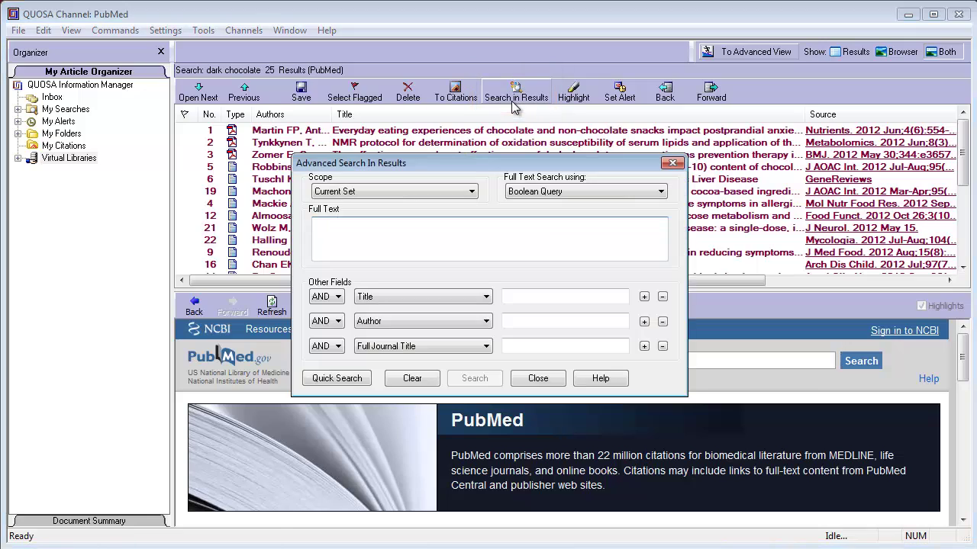
pyautogui.click(672, 164)
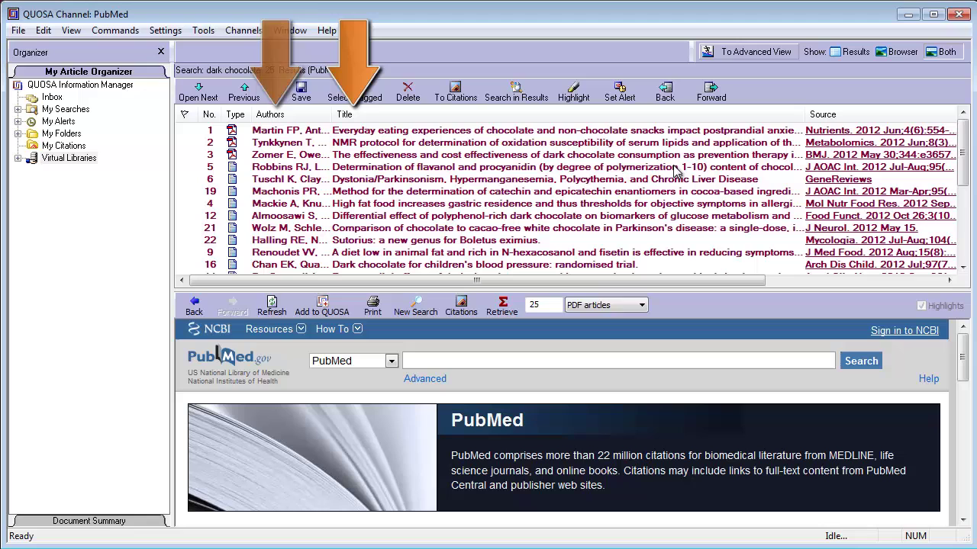
# Sort the dark chocolate results by author, and re-sort them by document type
pyautogui.click(288, 122)
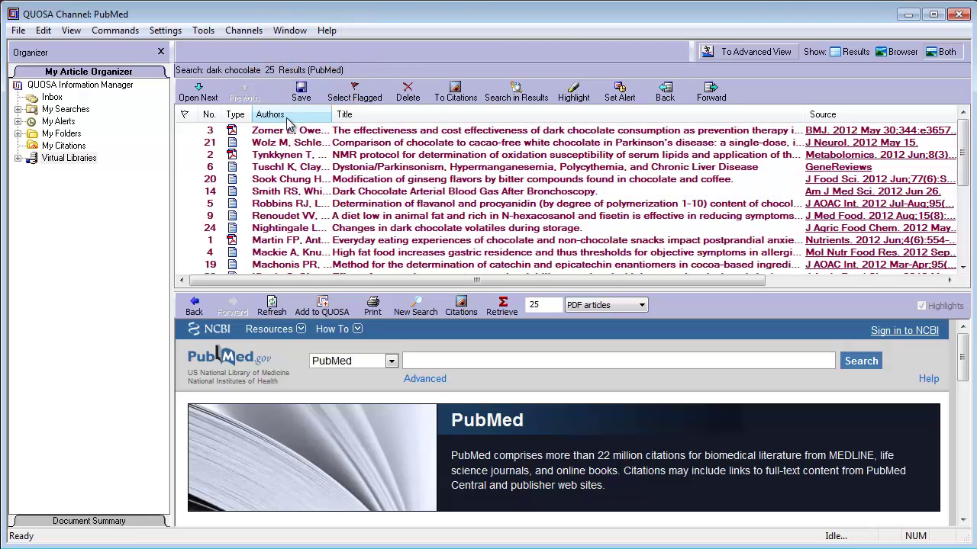
pyautogui.click(290, 122)
pyautogui.click(238, 116)
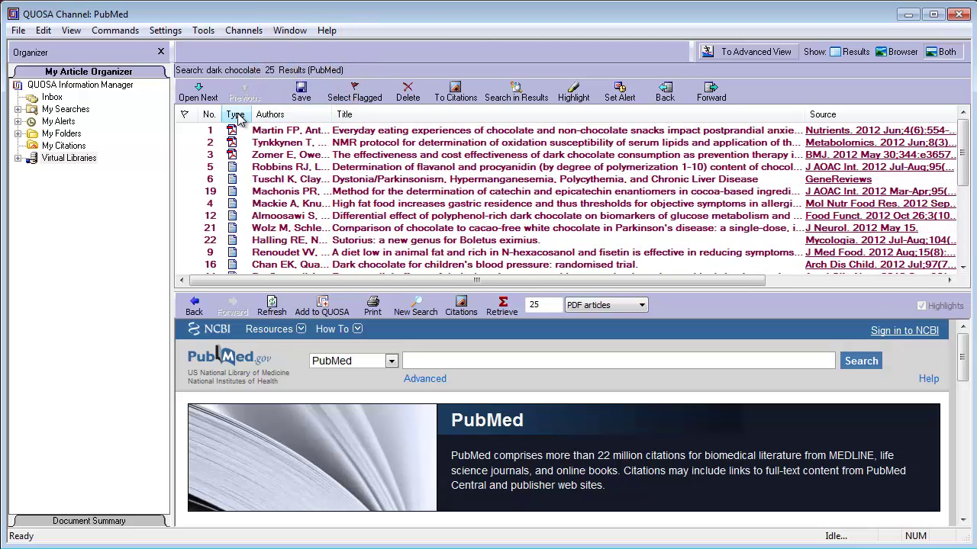
pyautogui.moveTo(239, 119)
pyautogui.mouseDown()
pyautogui.moveTo(202, 115)
pyautogui.moveTo(248, 113)
pyautogui.mouseUp()
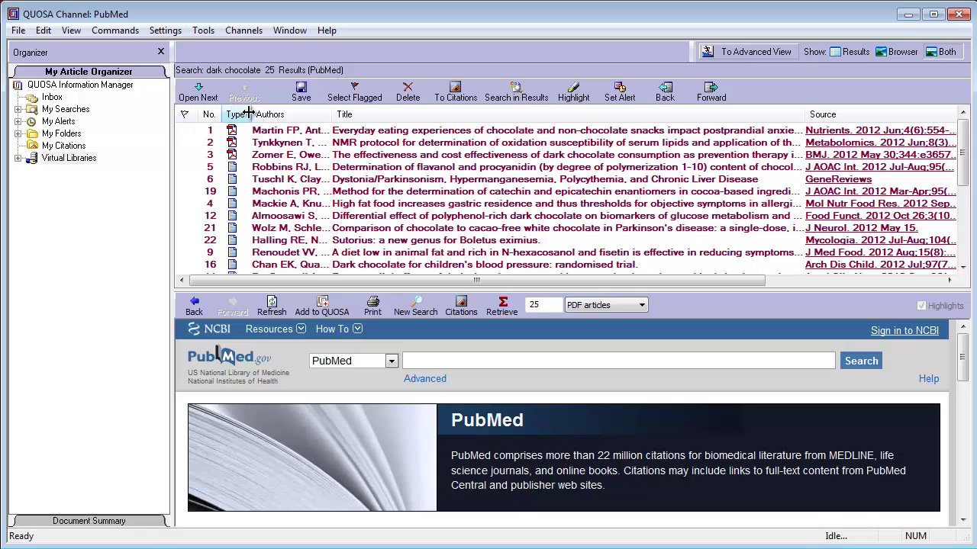
# Open the properties of the first dark chocolate article and examine its citation fields and abstract
pyautogui.click(374, 133)
pyautogui.rightClick(373, 134)
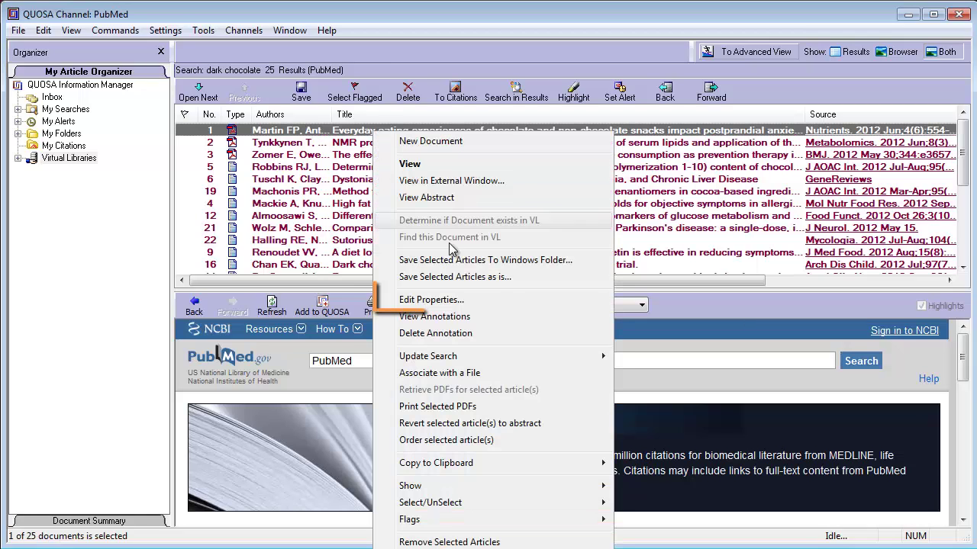
pyautogui.click(458, 300)
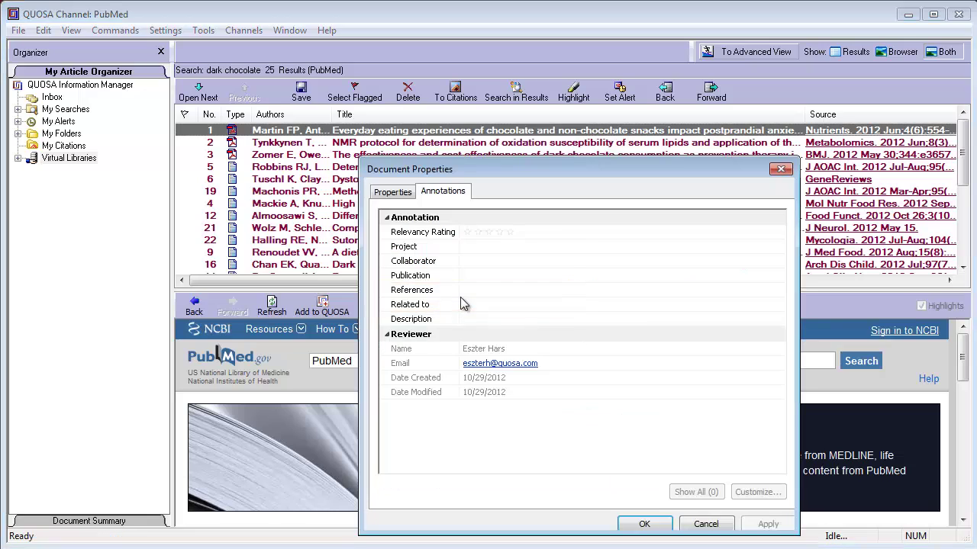
pyautogui.click(394, 195)
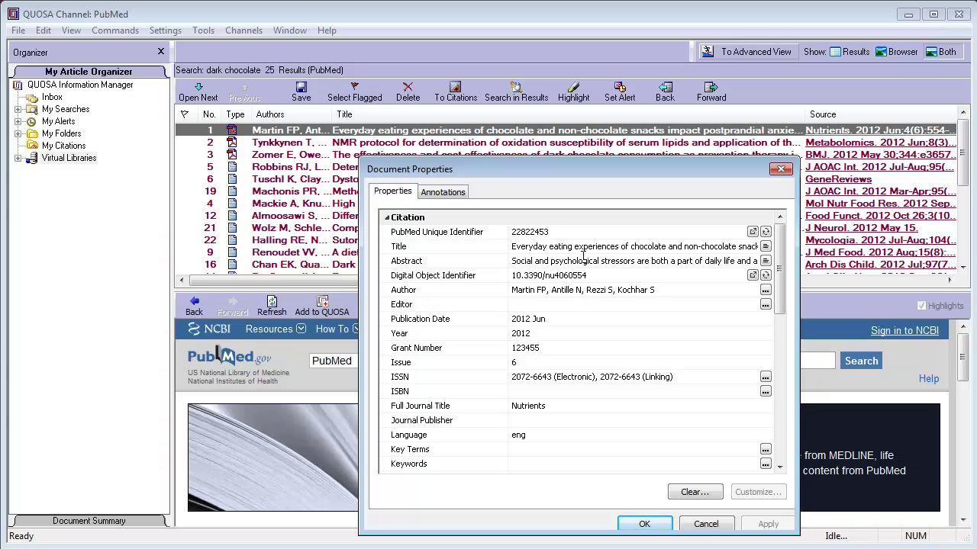
pyautogui.moveTo(779, 245)
pyautogui.mouseDown()
pyautogui.moveTo(771, 371)
pyautogui.moveTo(777, 233)
pyautogui.mouseUp()
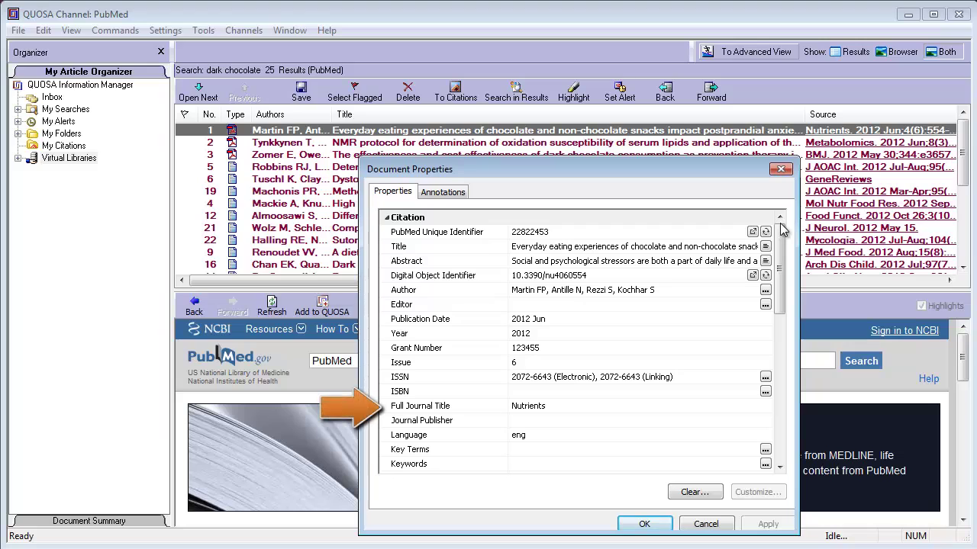
pyautogui.click(766, 261)
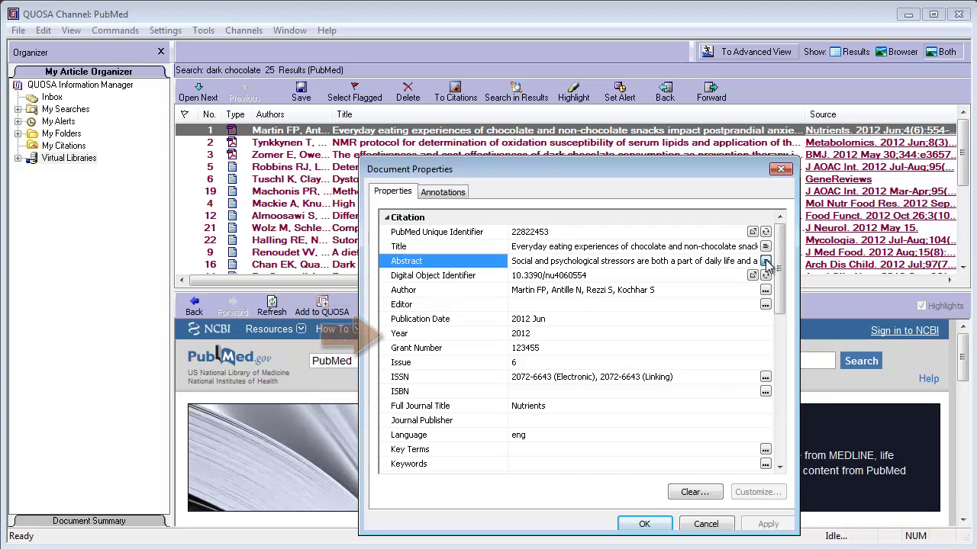
pyautogui.click(766, 261)
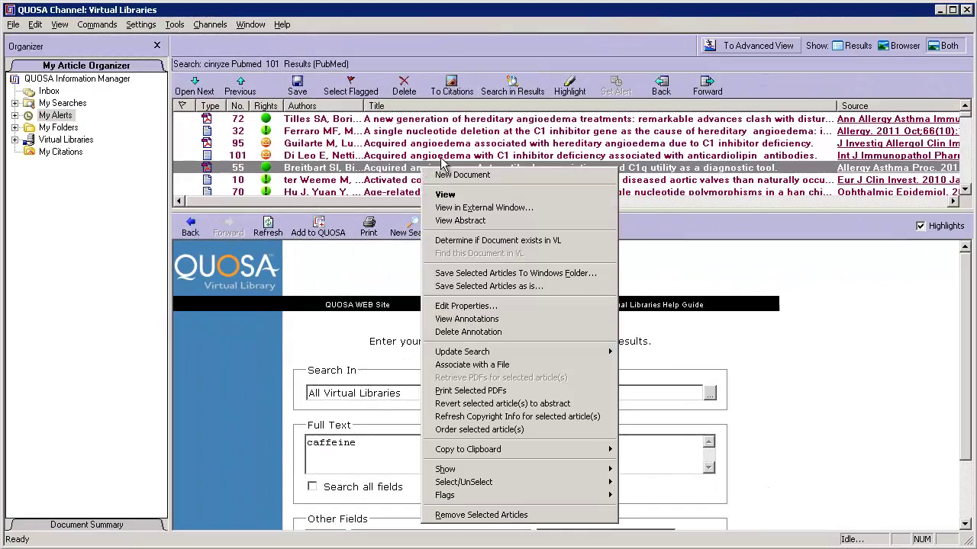
# Expand the Customer Fields in the selected acquired angioedema article's properties and mark it Approved for Sales Force Use
pyautogui.click(436, 306)
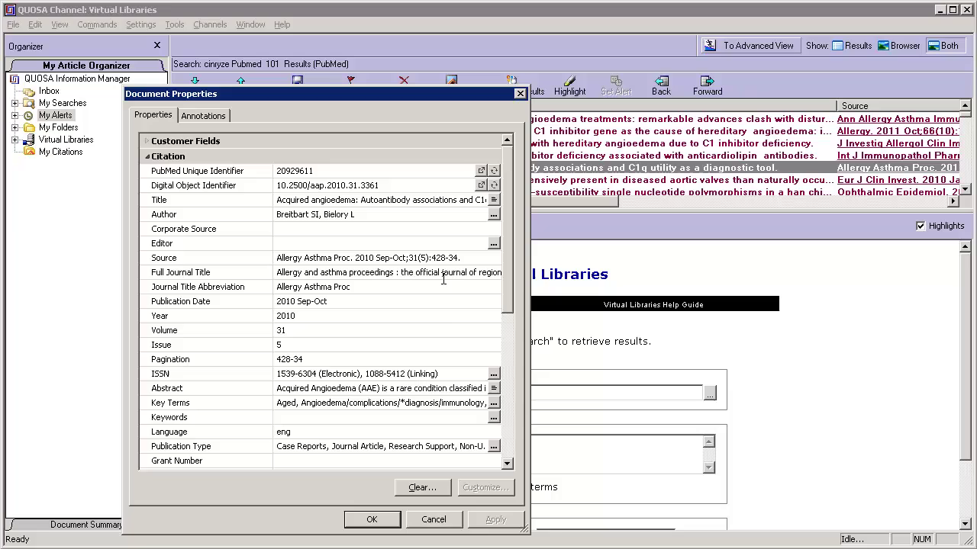
pyautogui.click(145, 142)
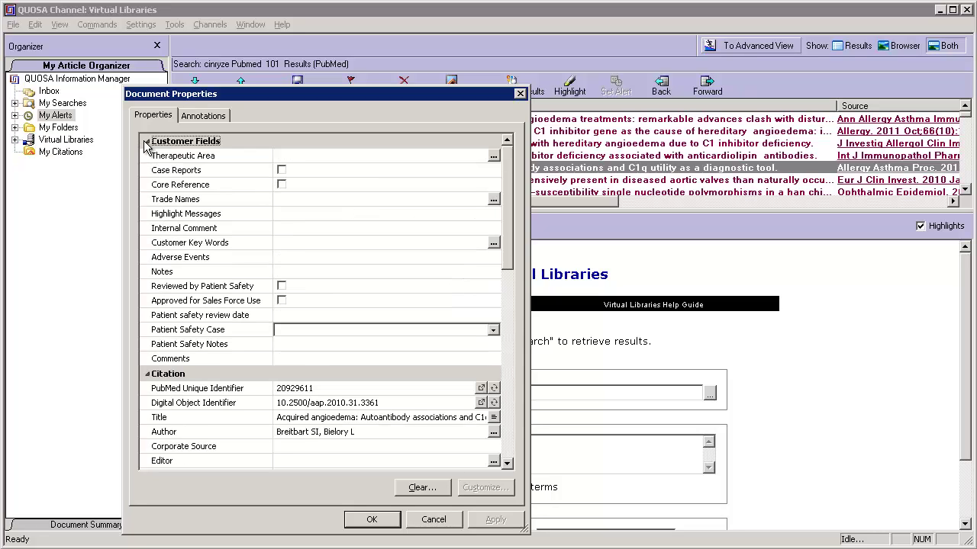
pyautogui.click(496, 331)
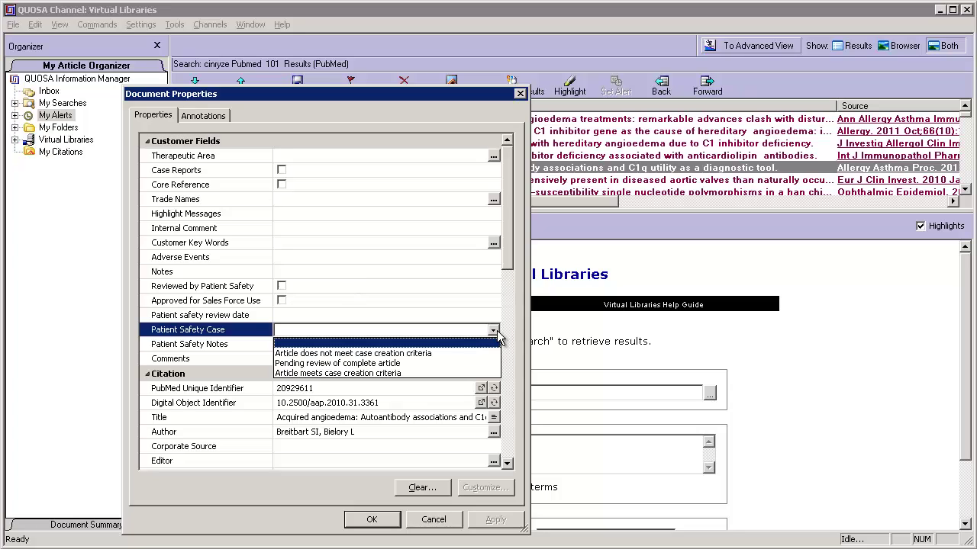
pyautogui.click(499, 333)
pyautogui.click(282, 301)
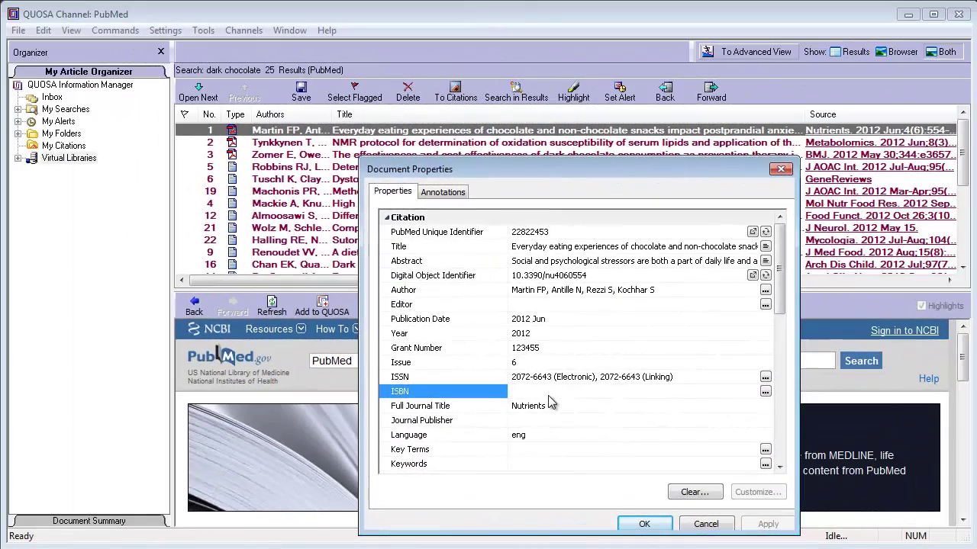
# Set the chocolate snacks article's Journal Publisher to xxxx and enter example in its Editor list
pyautogui.click(549, 419)
pyautogui.write('xx')
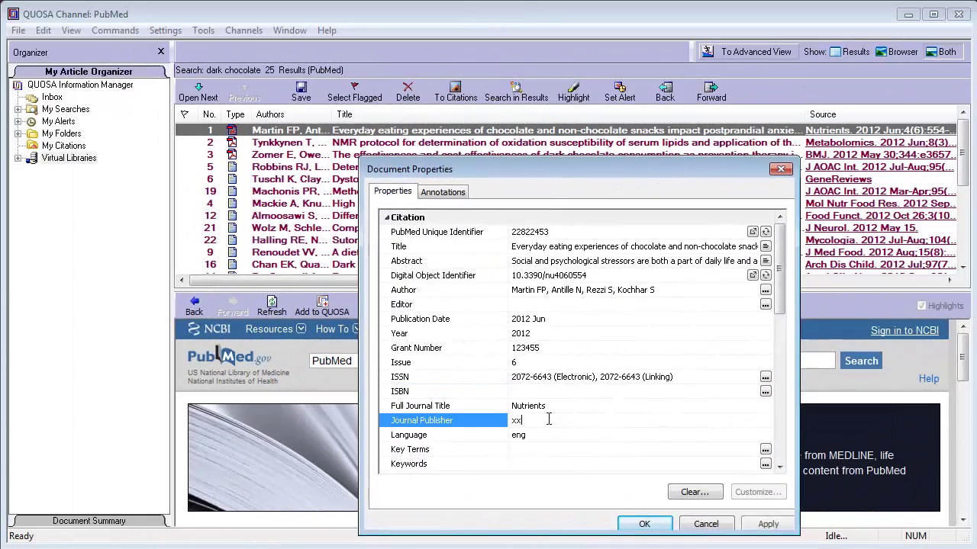
pyautogui.write('xx')
pyautogui.click(765, 304)
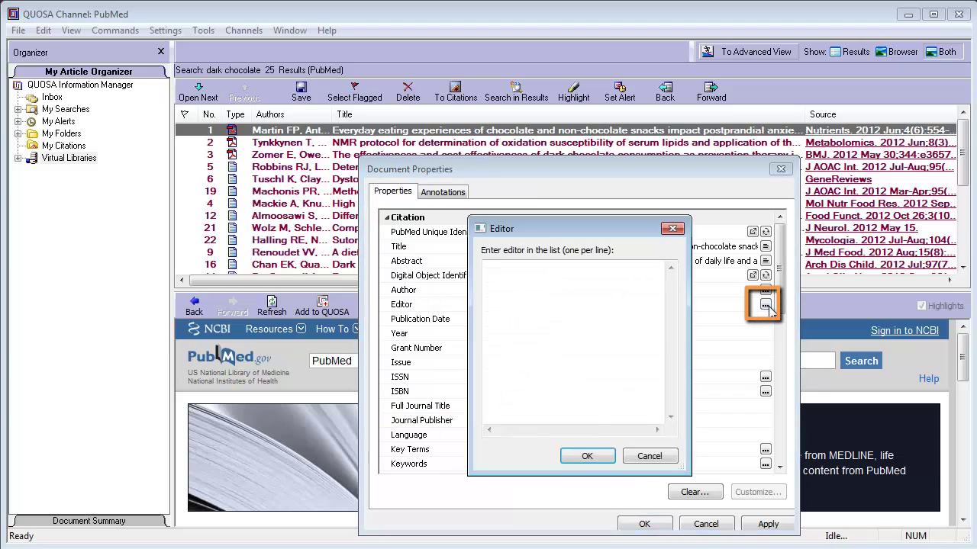
pyautogui.click(580, 306)
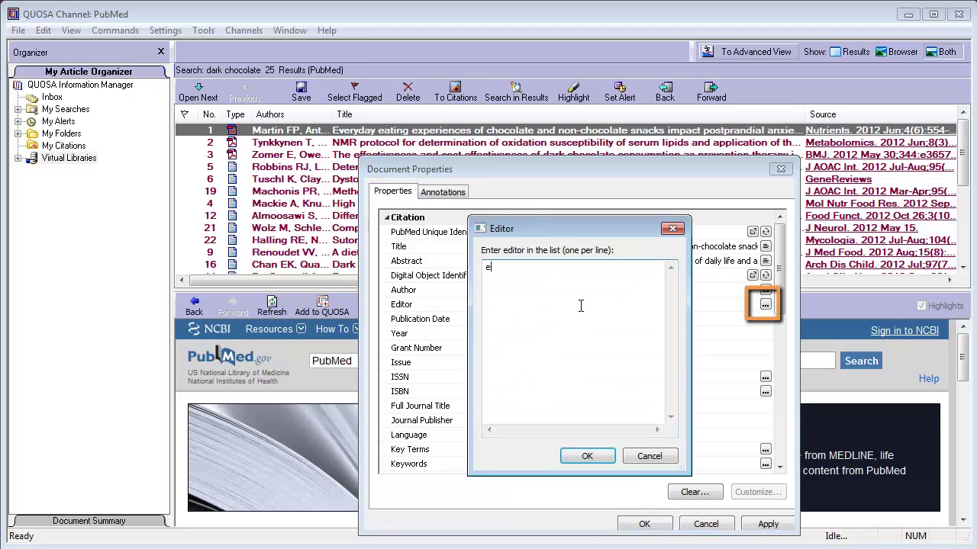
pyautogui.write('examp')
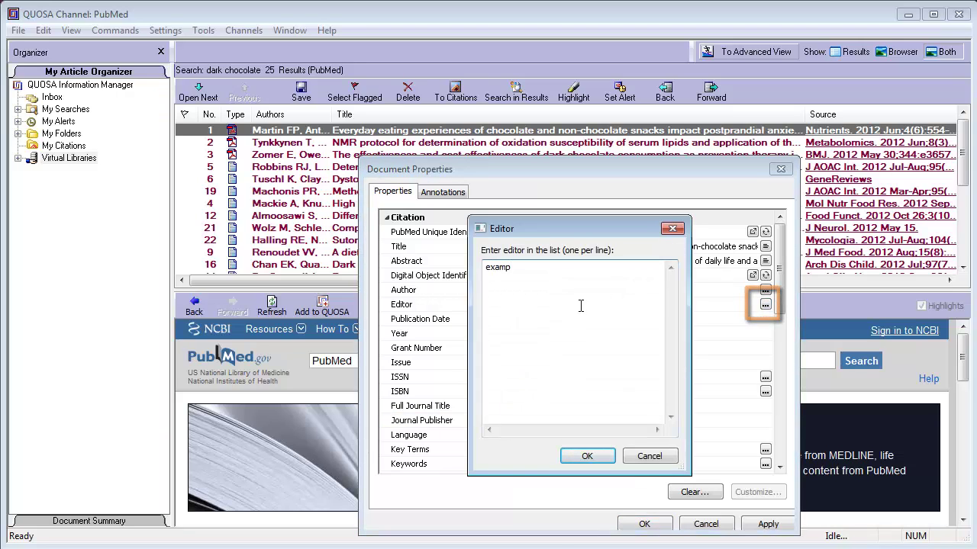
pyautogui.write('le')
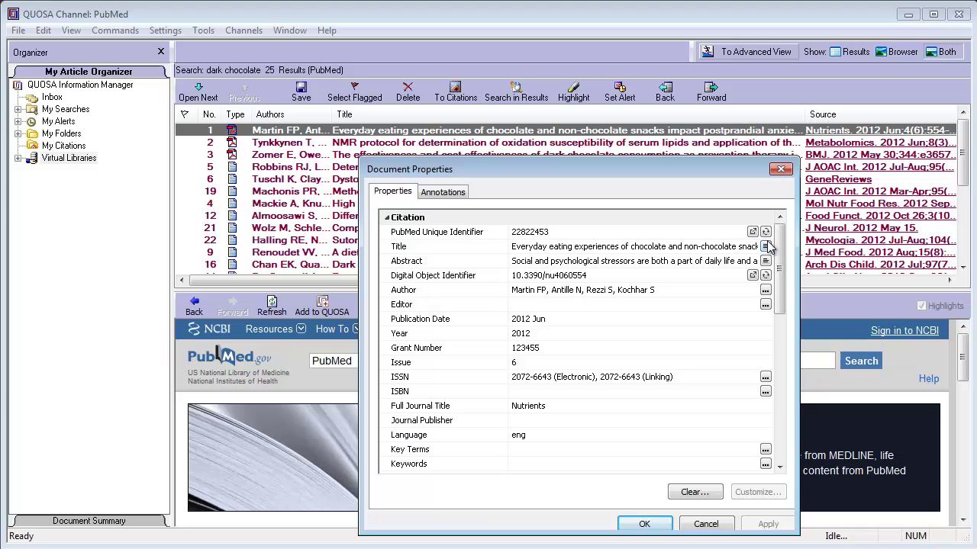
pyautogui.moveTo(780, 248)
pyautogui.mouseDown()
pyautogui.moveTo(779, 332)
pyautogui.moveTo(772, 266)
pyautogui.moveTo(781, 230)
pyautogui.mouseUp()
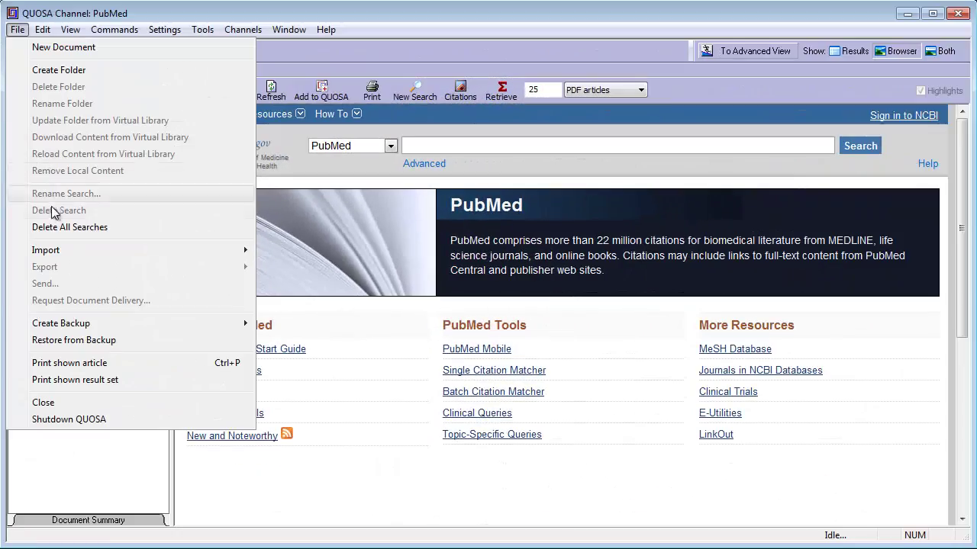
# Import article PDFs from the computer
pyautogui.moveTo(48, 251)
pyautogui.click(281, 282)
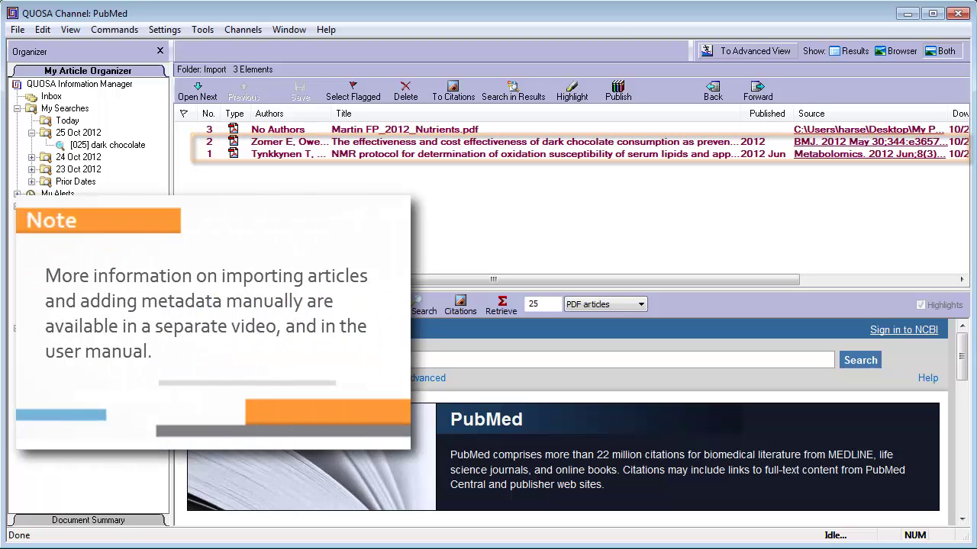
# Set the PubMed Unique Identifier of the imported 2012 Nutrients PDF to 22822453 and retrieve its citation data
pyautogui.click(282, 129)
pyautogui.rightClick(464, 129)
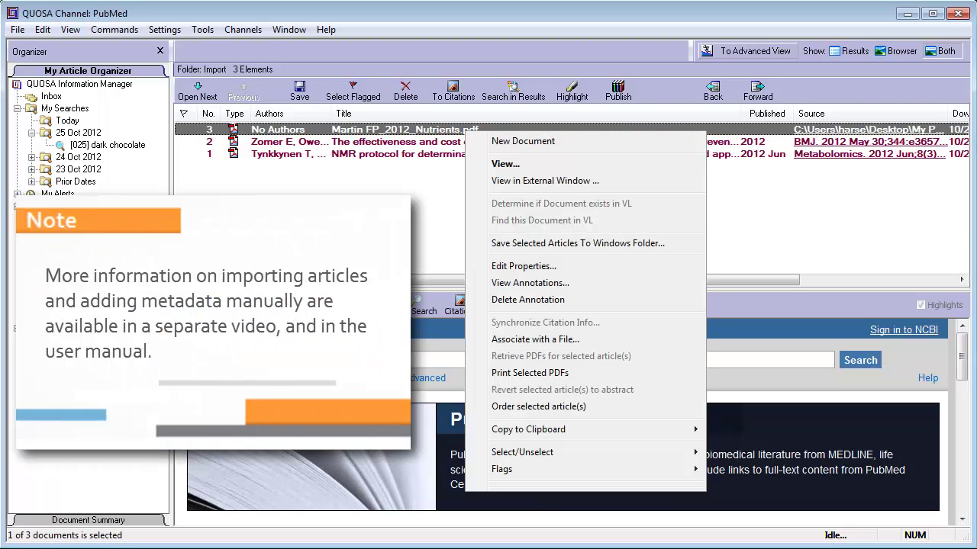
pyautogui.click(502, 264)
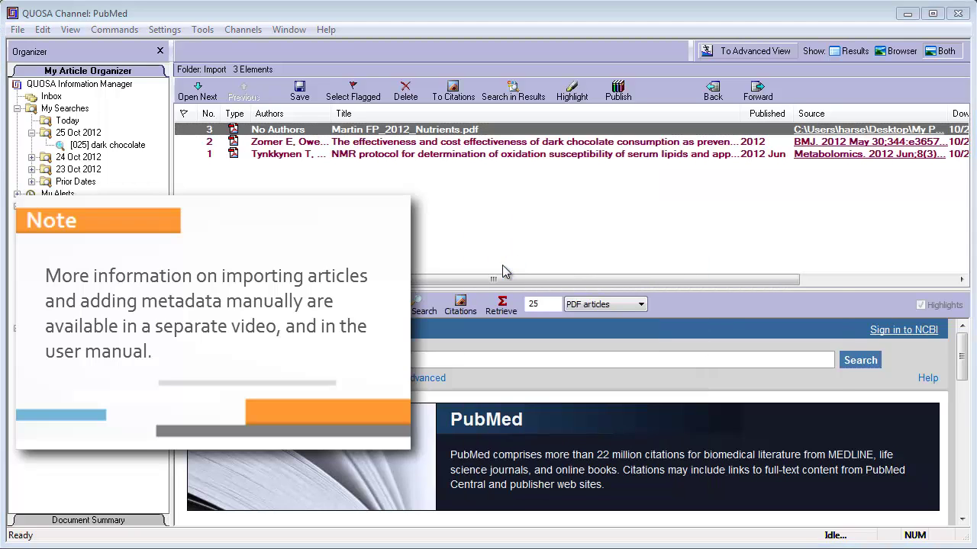
pyautogui.click(648, 232)
pyautogui.write('22822453')
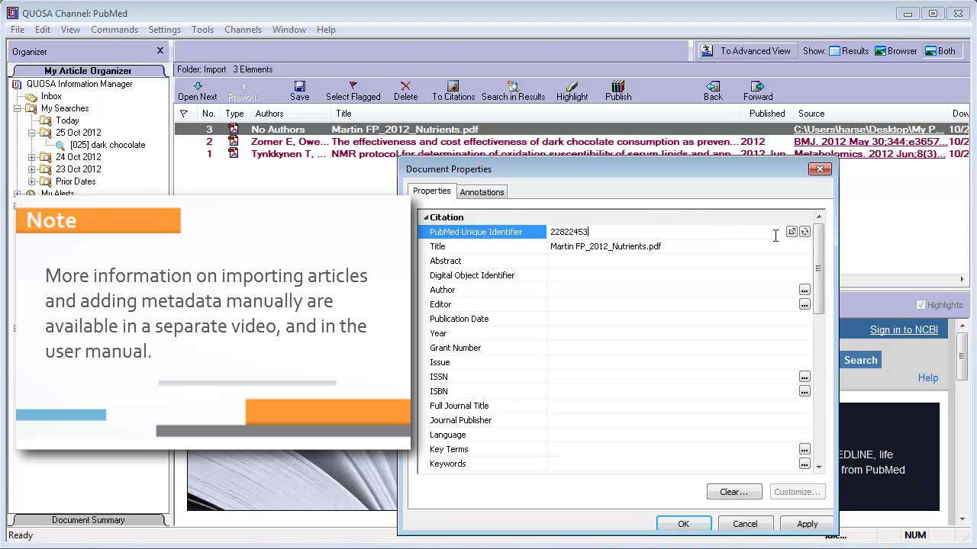
pyautogui.click(804, 232)
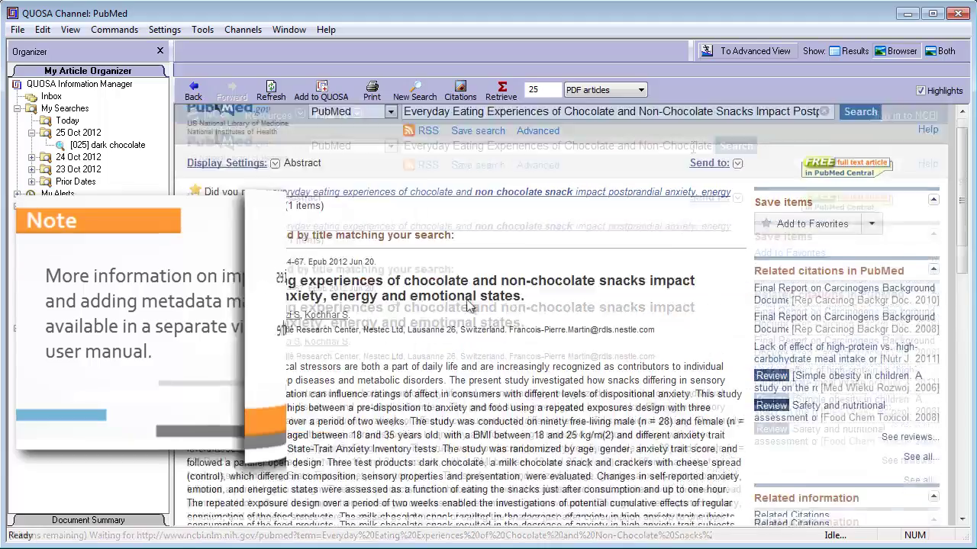
# Open the imported 2012 Nutrients PDF and copy the DOI 10.3390/nu4060554 from its first page
pyautogui.scroll(-3, 469, 305)
pyautogui.doubleClick(226, 325)
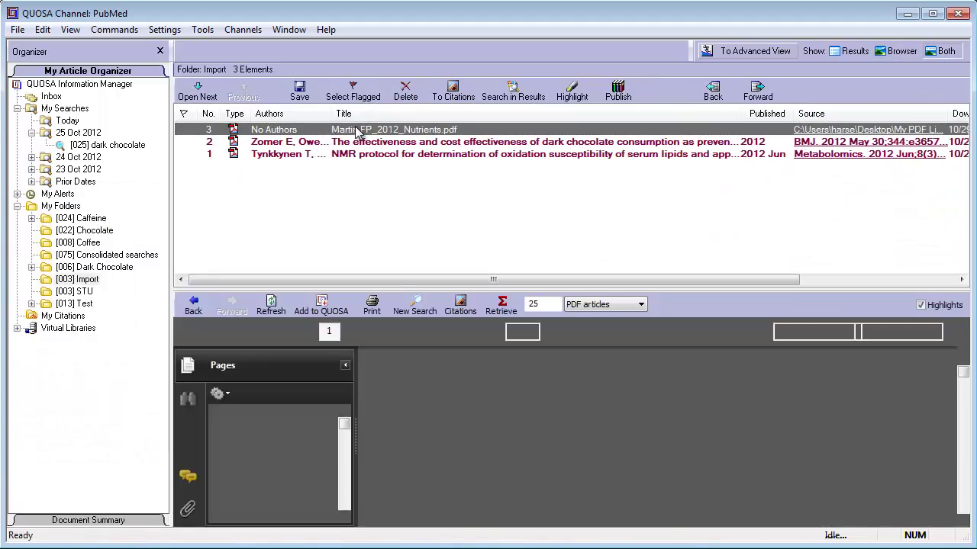
pyautogui.moveTo(564, 408); pyautogui.dragTo(665, 408)
pyautogui.hotkey('ctrl', 'c')
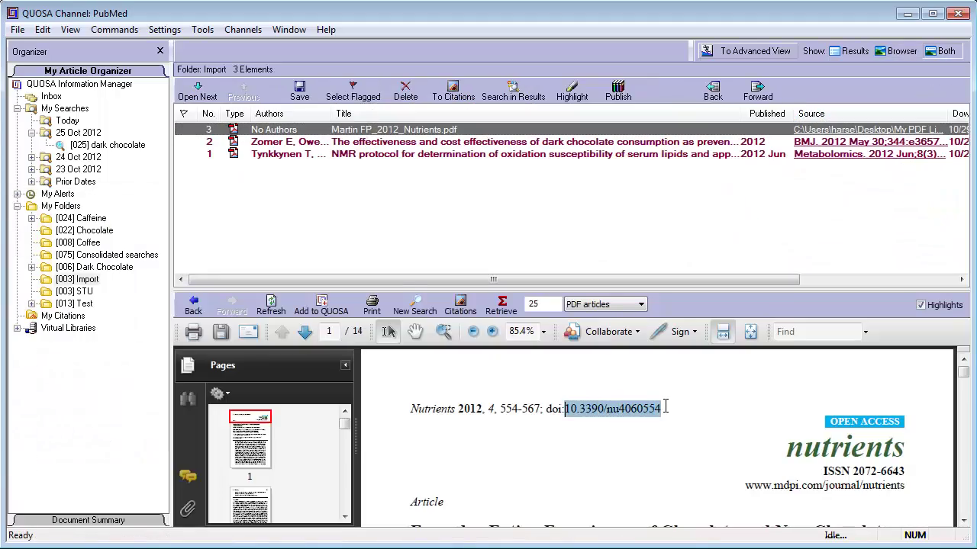
# Set the imported article's Digital Object Identifier to 10.3390/nu4060554 and retrieve its citation data
pyautogui.rightClick(494, 131)
pyautogui.click(539, 262)
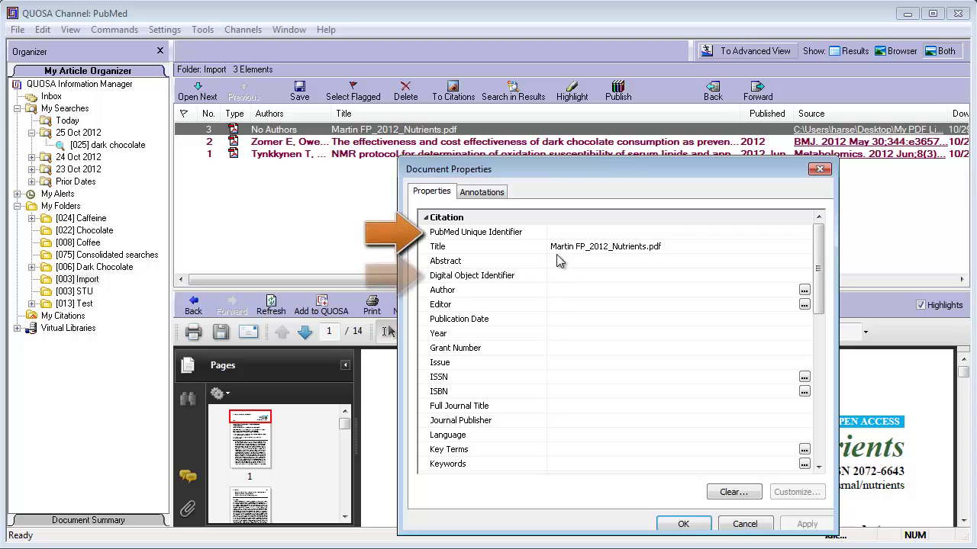
pyautogui.click(561, 275)
pyautogui.hotkey('ctrl', 'v')
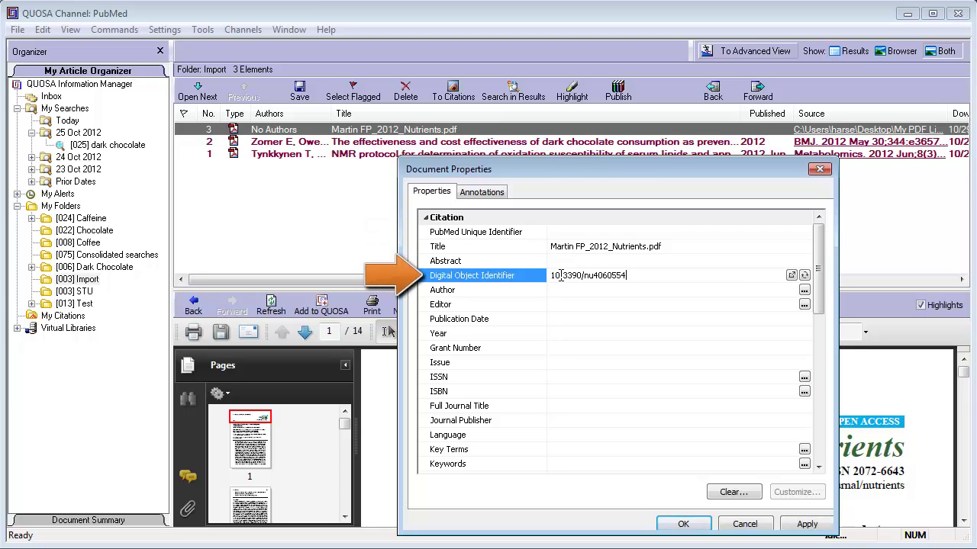
pyautogui.click(805, 276)
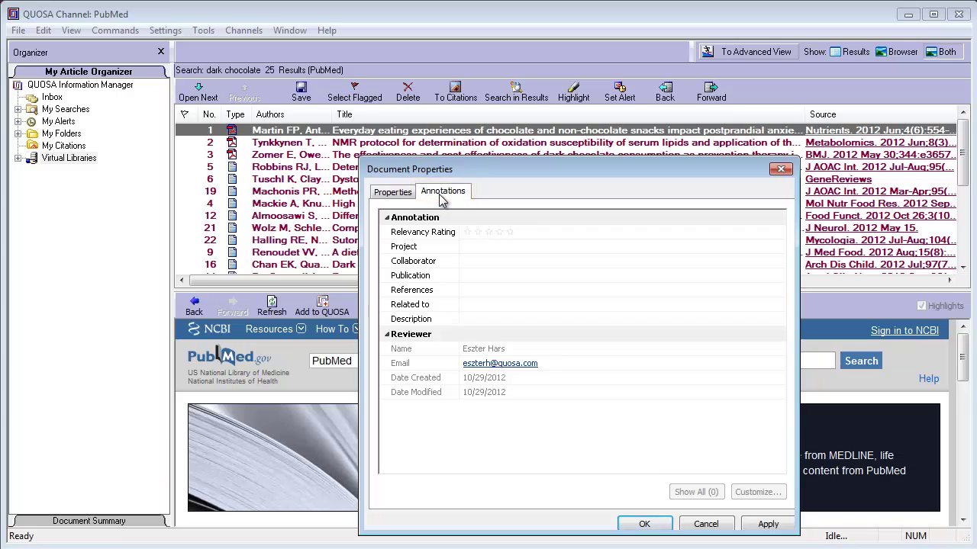
# Annotate the first dark chocolate article with project alpha, description "interesting article" and a four-star relevancy rating
pyautogui.click(472, 244)
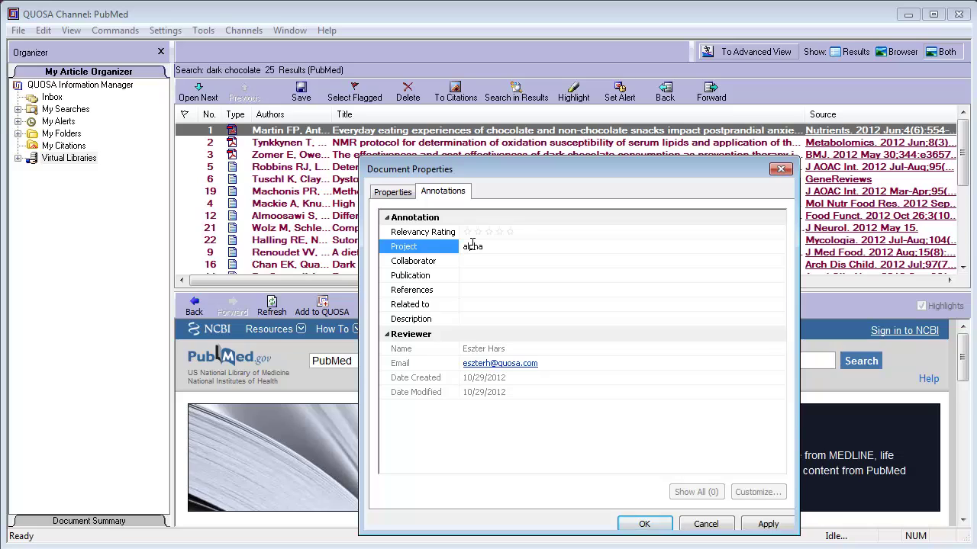
pyautogui.click(487, 320)
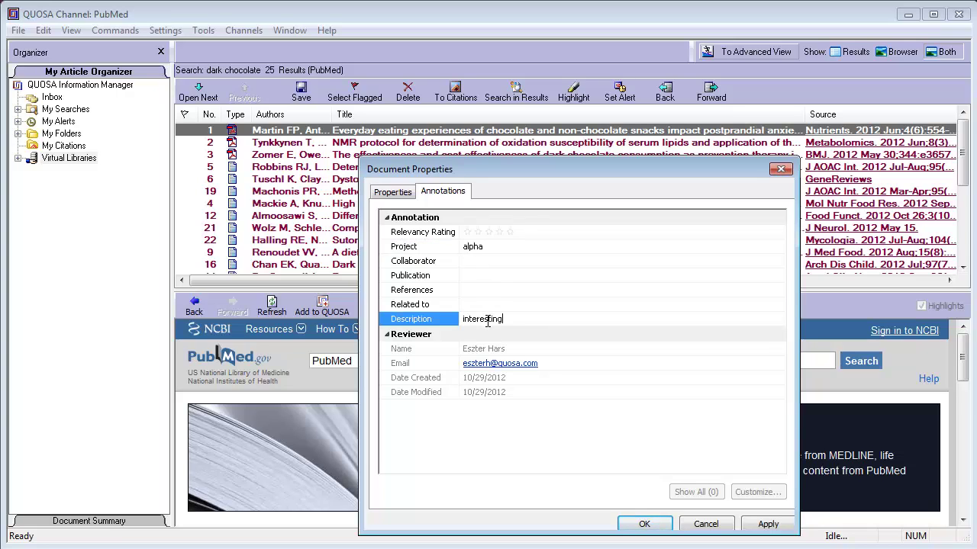
pyautogui.write('article')
pyautogui.click(497, 231)
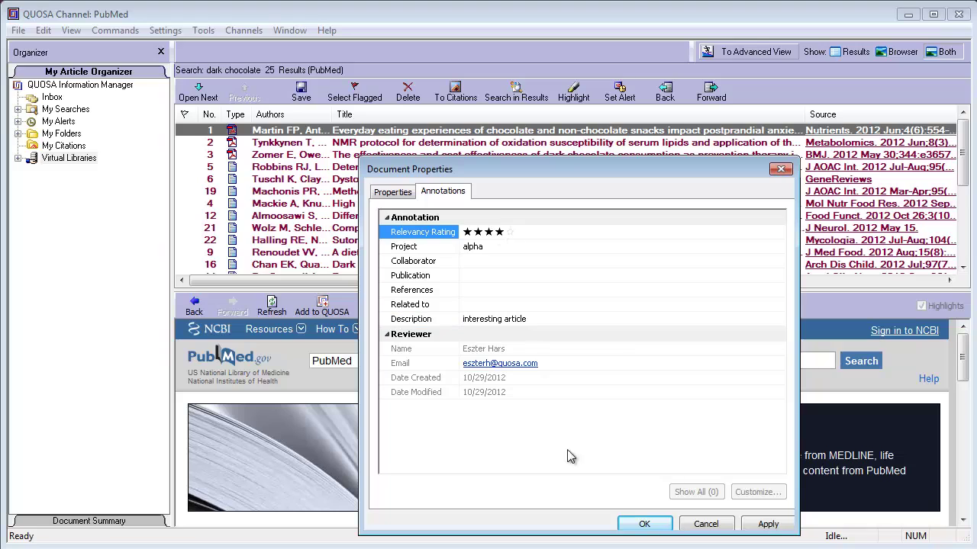
# Save the annotations of the first dark chocolate article and check its annotation marker in the results list
pyautogui.click(656, 524)
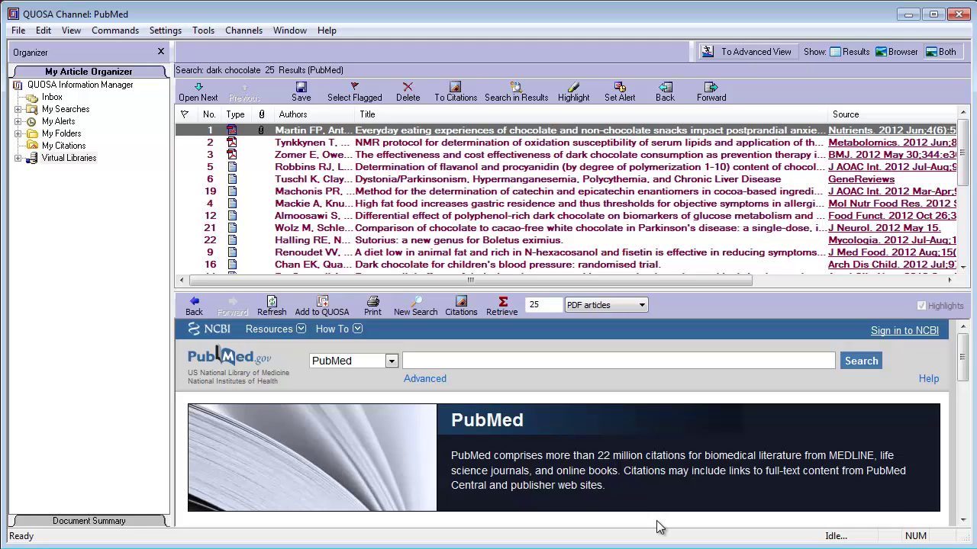
pyautogui.click(262, 143)
pyautogui.click(262, 132)
# In the Journal Club virtual library's Week 2 folder, view the properties and annotations of the dark chocolate cost effectiveness article
pyautogui.click(17, 159)
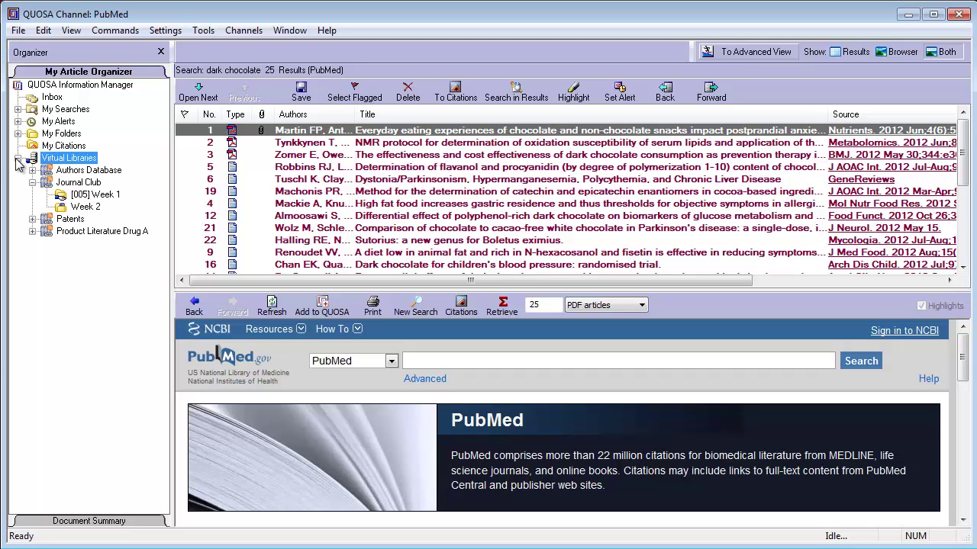
pyautogui.click(84, 208)
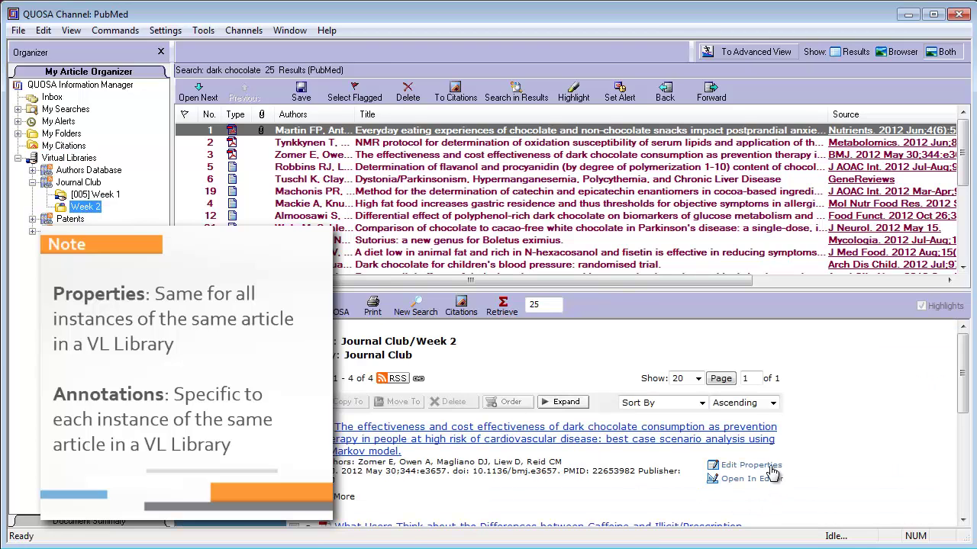
pyautogui.click(770, 467)
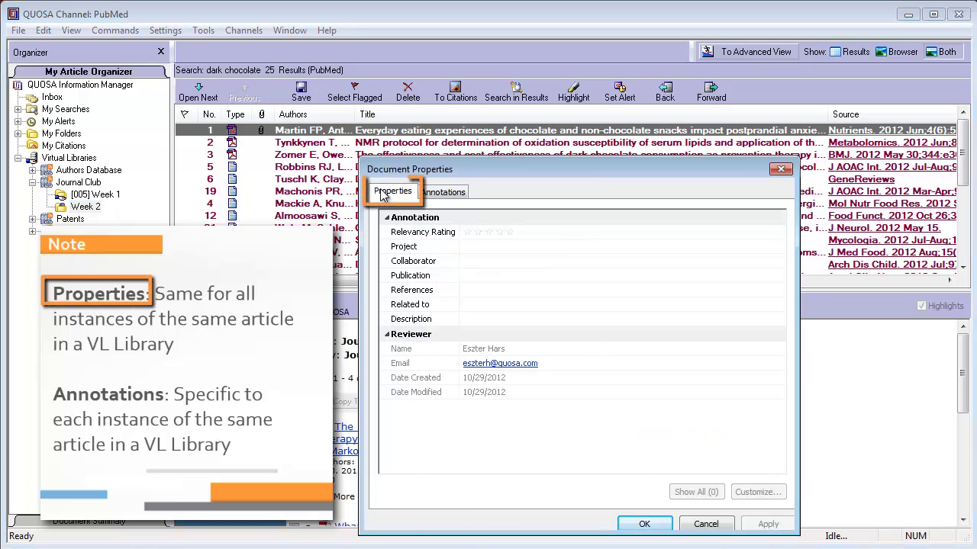
pyautogui.click(386, 193)
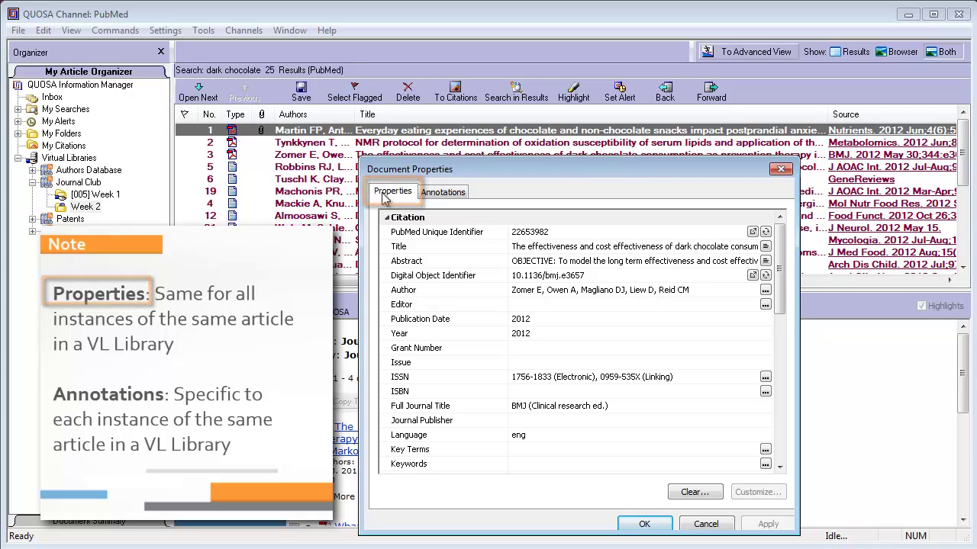
pyautogui.click(431, 195)
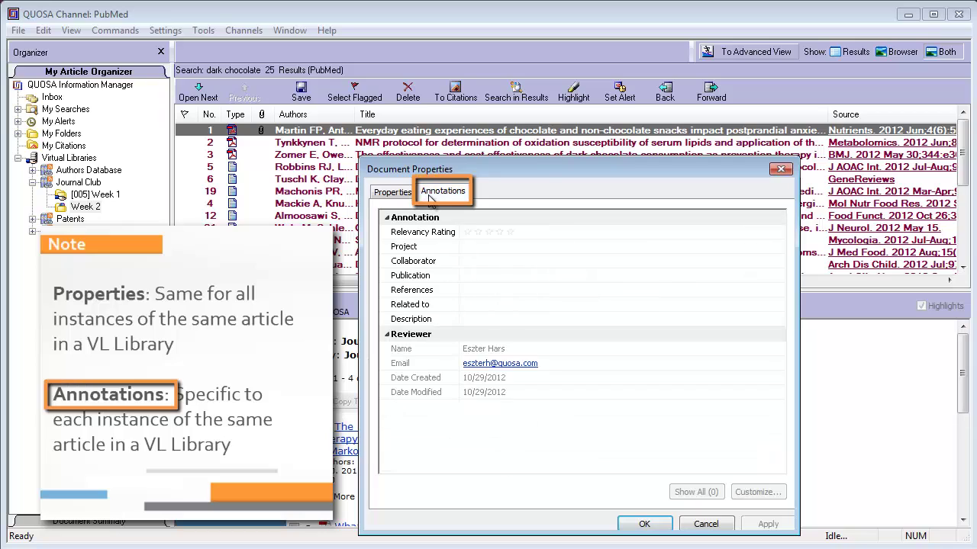